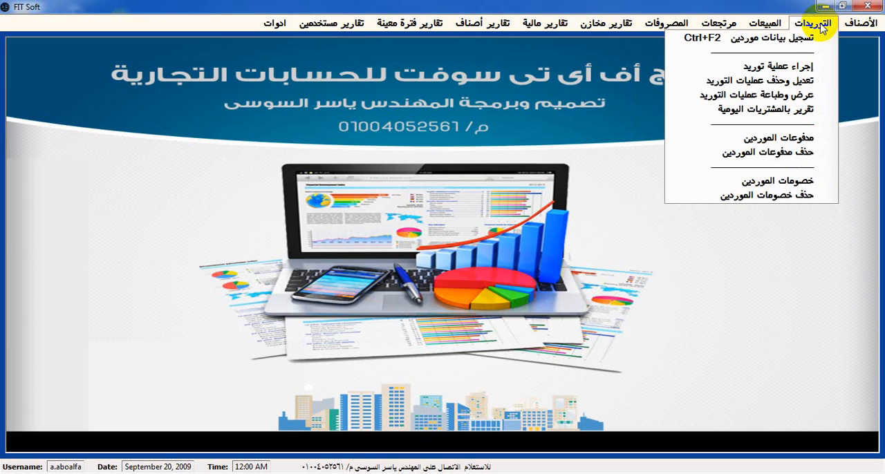
# Open the customer data form and enter the new customer's full name
pyautogui.moveTo(773, 28)
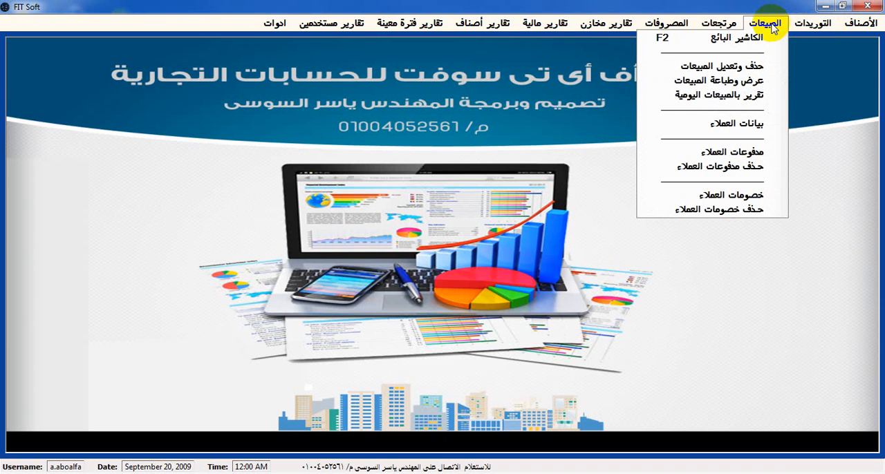
pyautogui.click(761, 125)
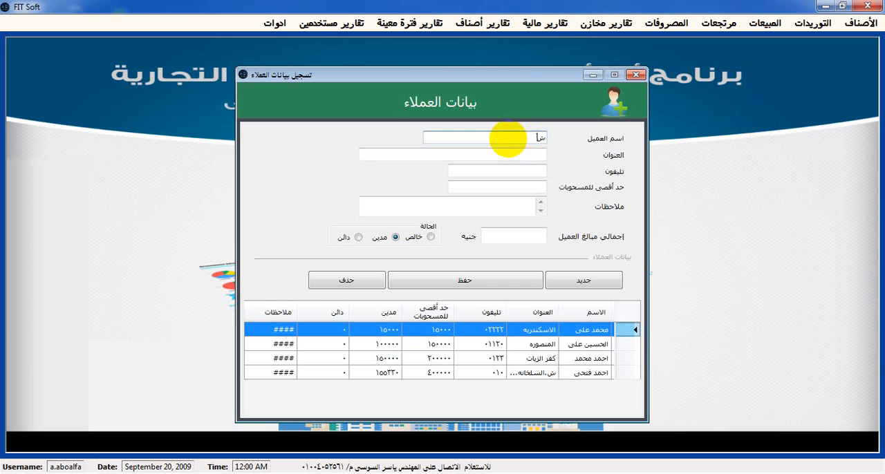
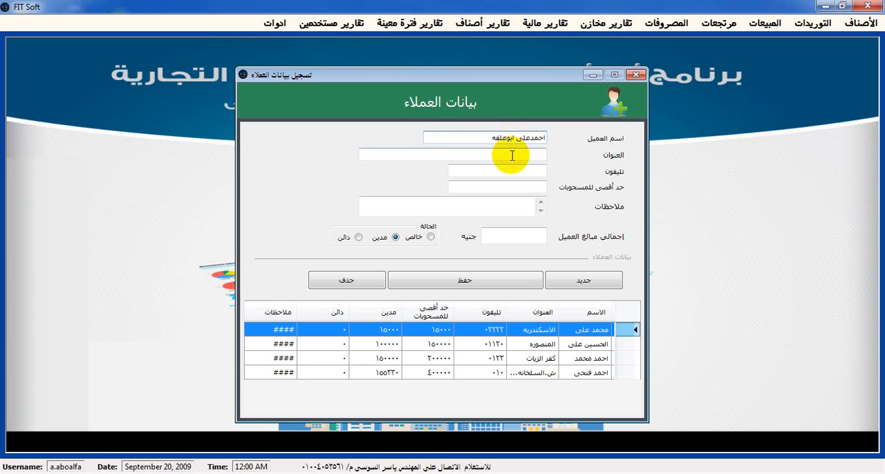
# Fill in the new customer's address and telephone number
pyautogui.click(510, 158)
pyautogui.write('ش')
pyautogui.press('BackSpace')
pyautogui.write('كفر الزيا')
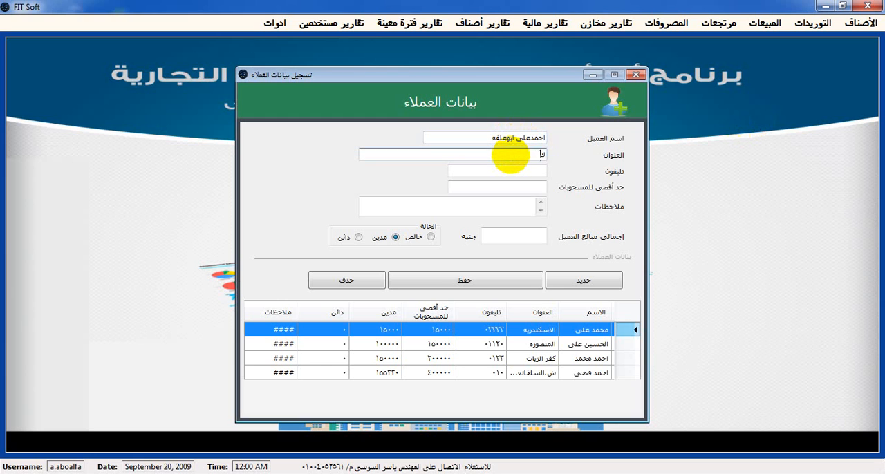
pyautogui.write('ت')
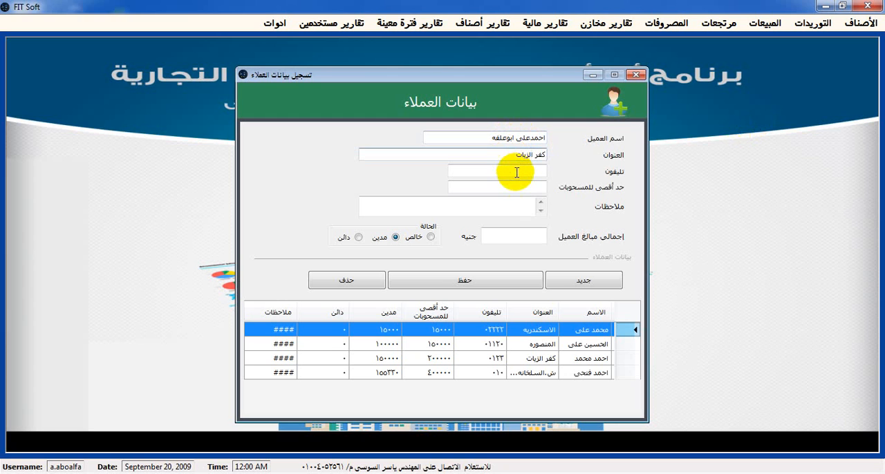
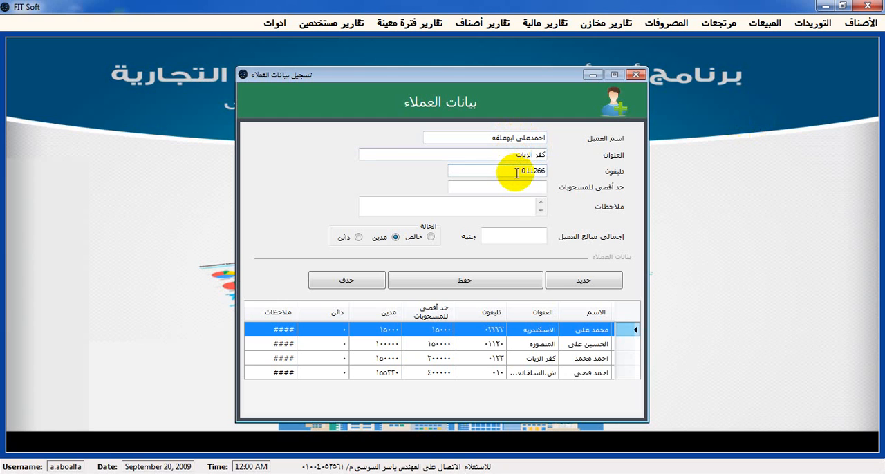
# Set the customer's maximum withdrawals to 100000, fill the notes with a row of dots, and set the total customer amount to 40000
pyautogui.click(516, 186)
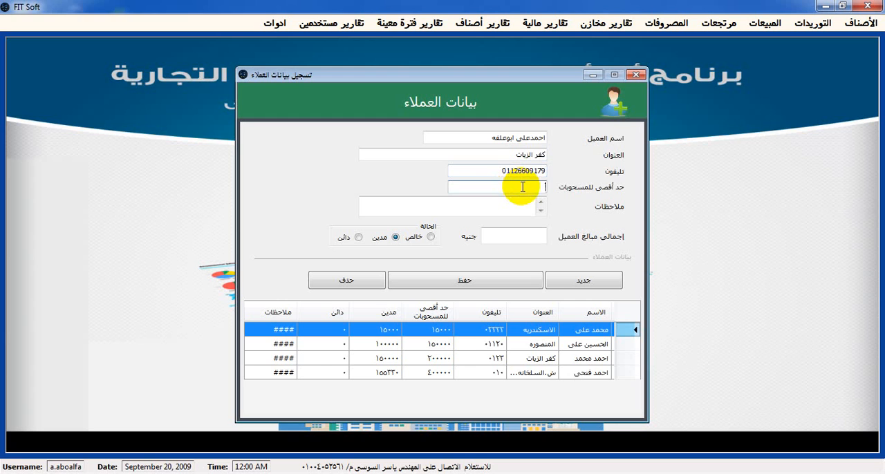
pyautogui.write('100000')
pyautogui.click(498, 206)
pyautogui.write('.........')
pyautogui.click(522, 235)
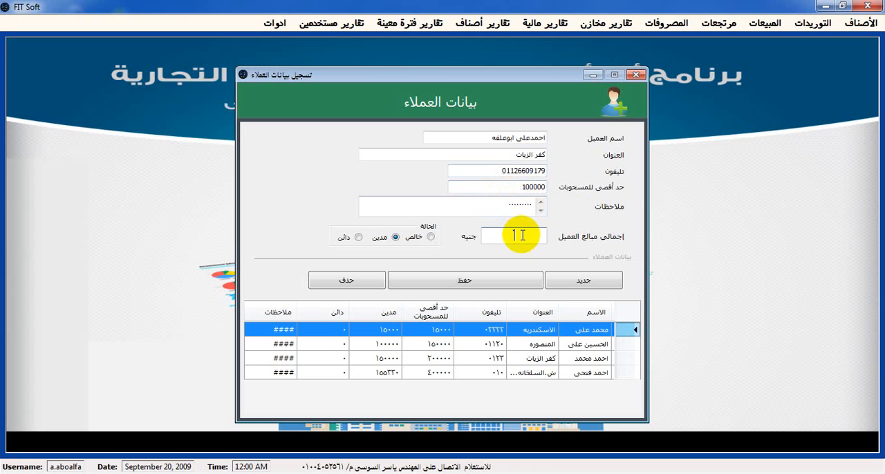
pyautogui.click(520, 238)
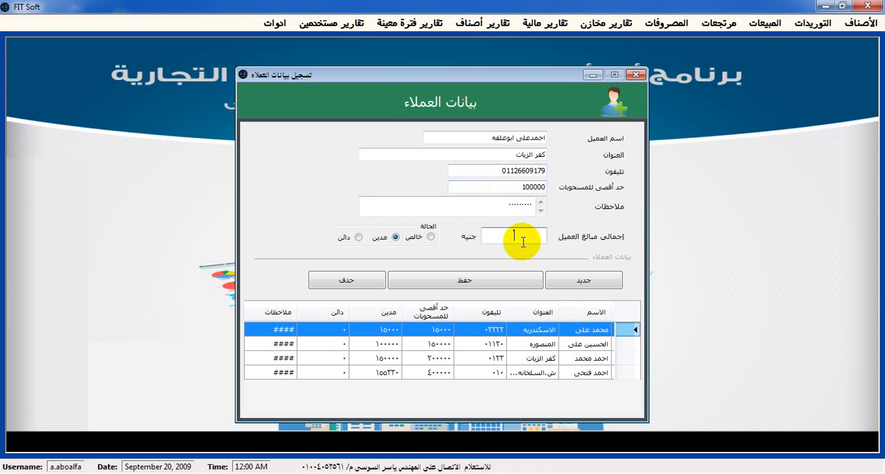
pyautogui.click(526, 240)
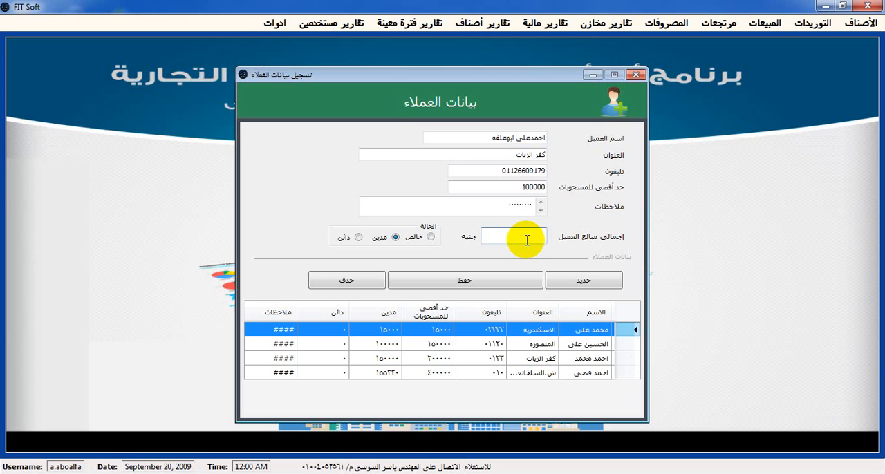
pyautogui.write('40000')
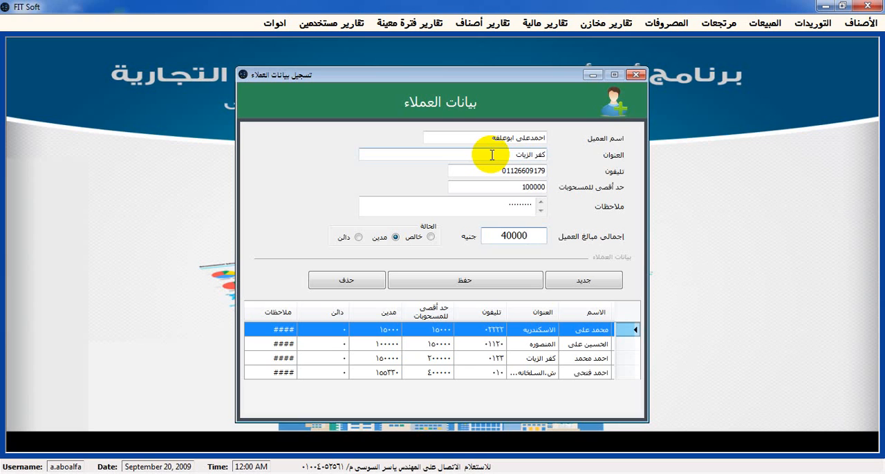
# Save the new customer record and close the customer data form
pyautogui.click(455, 284)
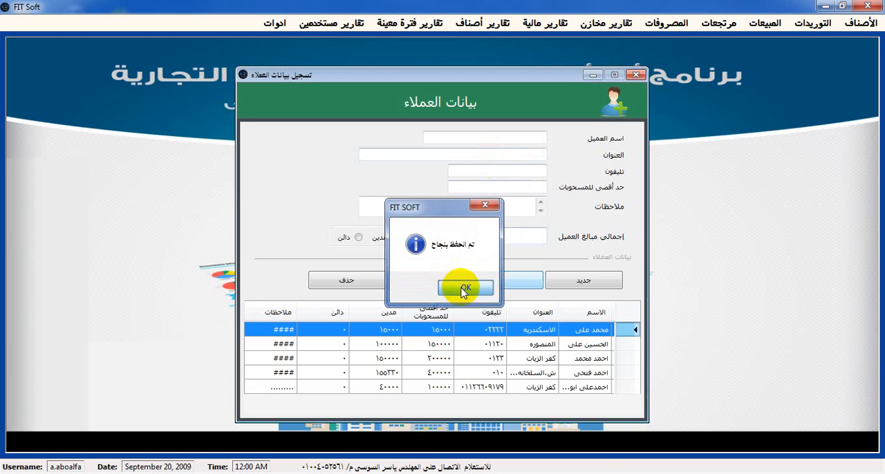
pyautogui.click(463, 288)
pyautogui.click(637, 76)
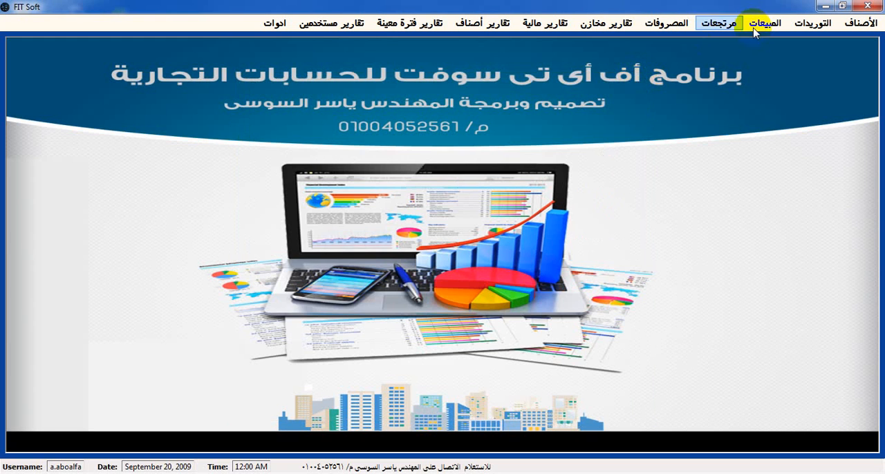
# Open the customer payments form, choose the newly added customer and enter the recipient's name
pyautogui.click(765, 23)
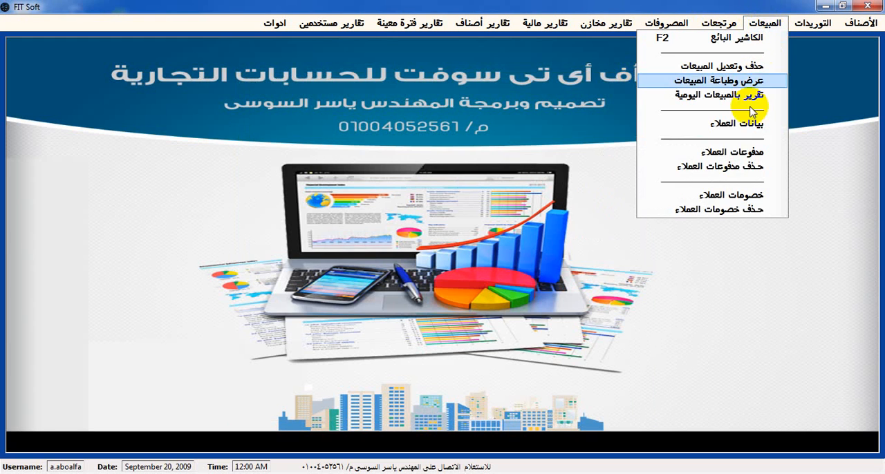
pyautogui.click(744, 156)
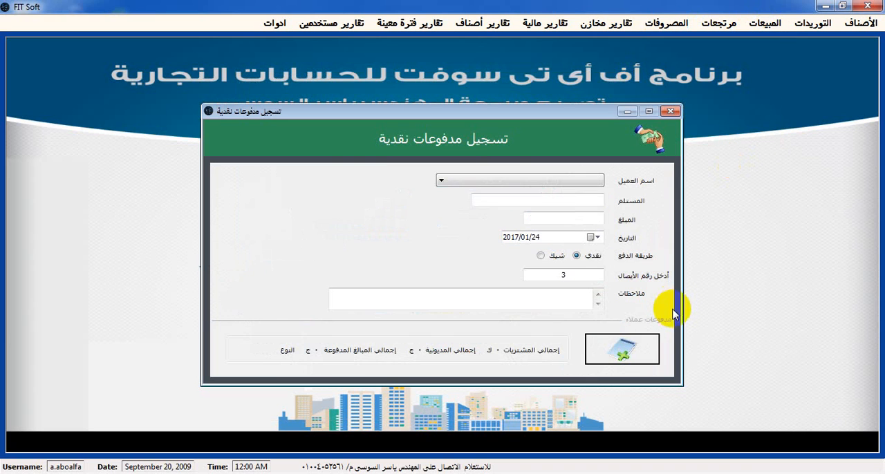
pyautogui.click(525, 181)
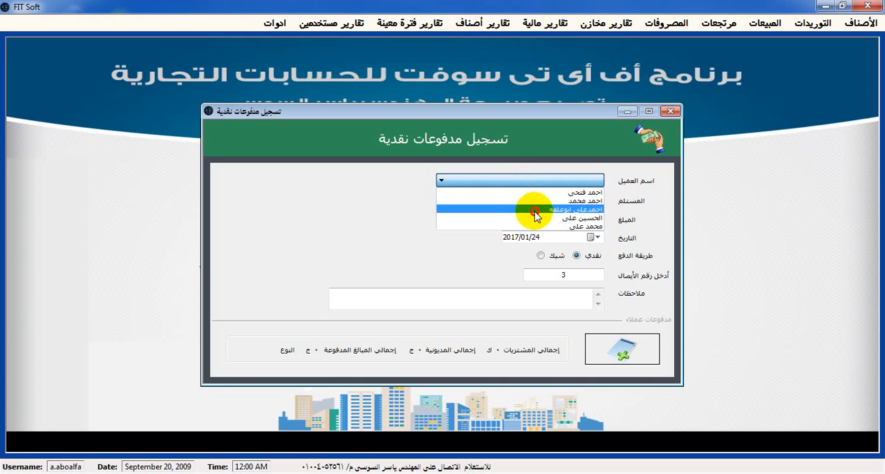
pyautogui.click(534, 210)
pyautogui.click(546, 200)
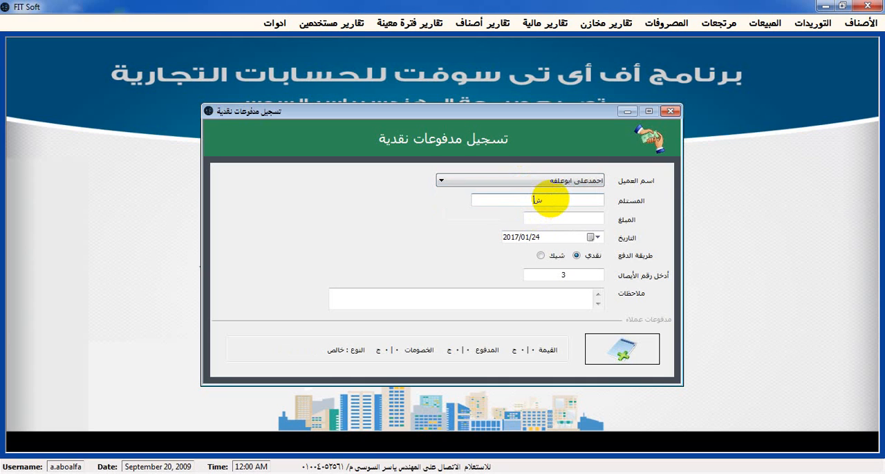
# Set the payment amount to 20000, record the cash payment and close the form
pyautogui.click(578, 222)
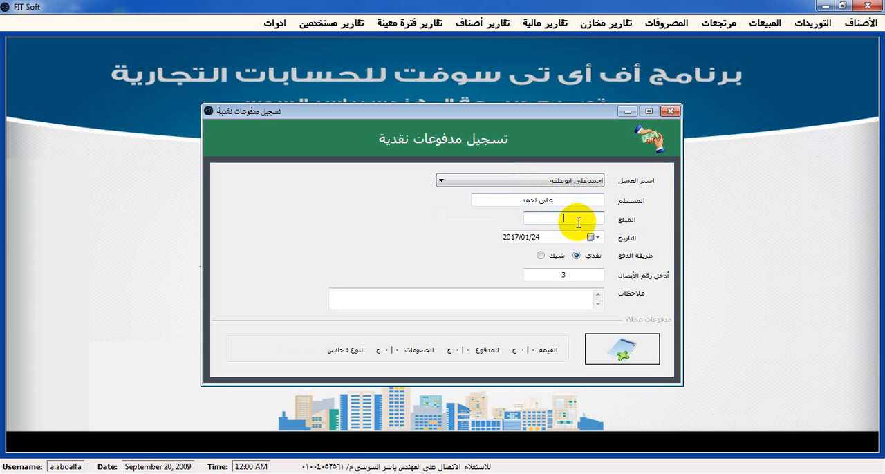
pyautogui.write('20000')
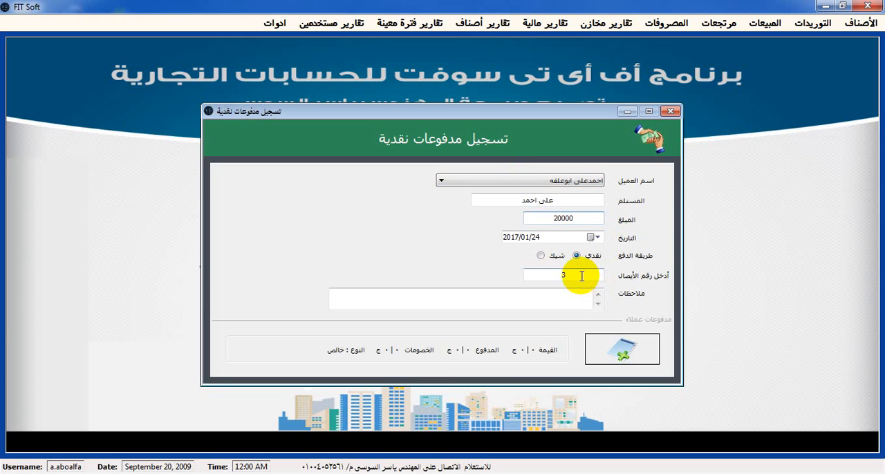
pyautogui.click(581, 276)
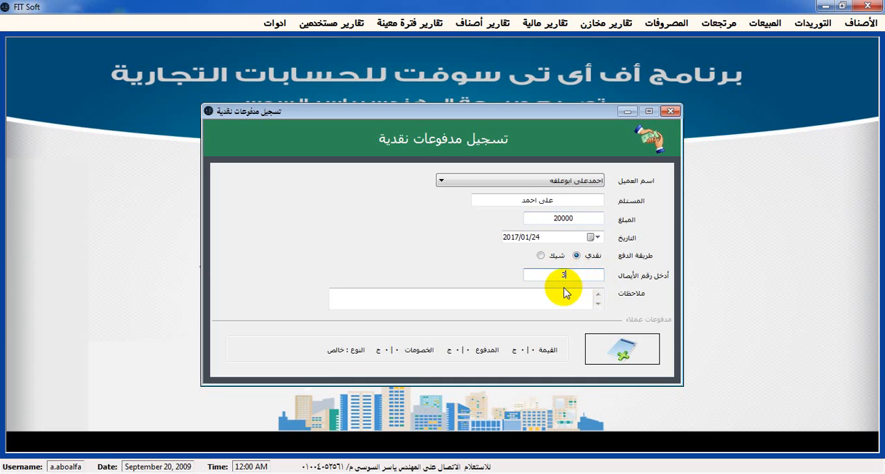
pyautogui.click(563, 293)
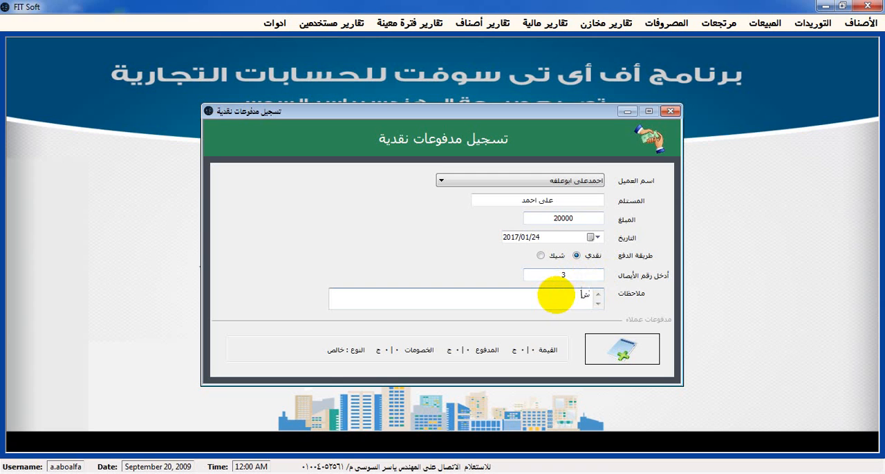
pyautogui.click(625, 353)
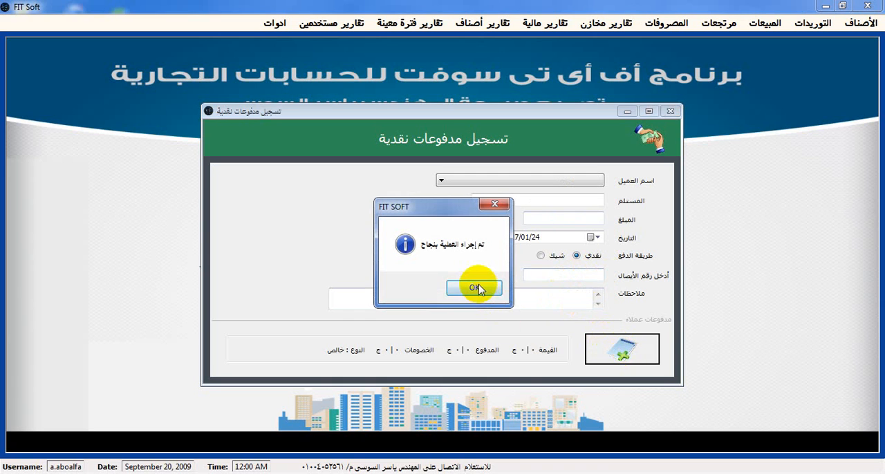
pyautogui.click(477, 286)
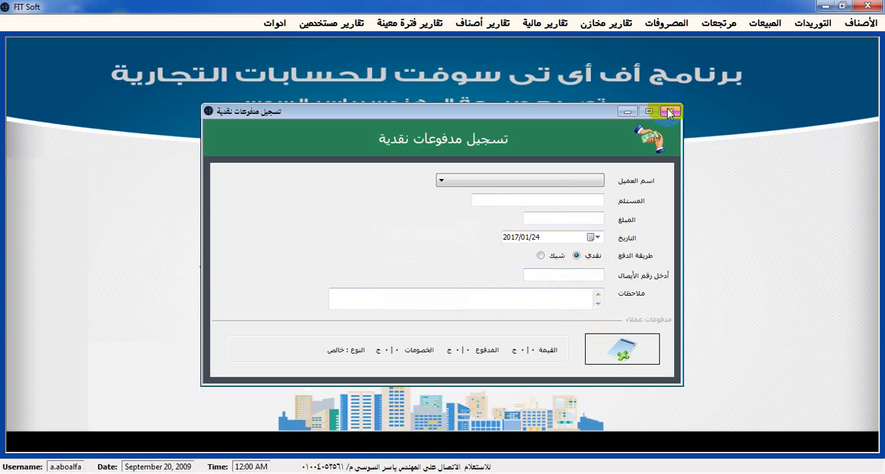
pyautogui.click(670, 110)
# Open the customer payment deletion form and list the payments of all customers for all dates
pyautogui.click(761, 24)
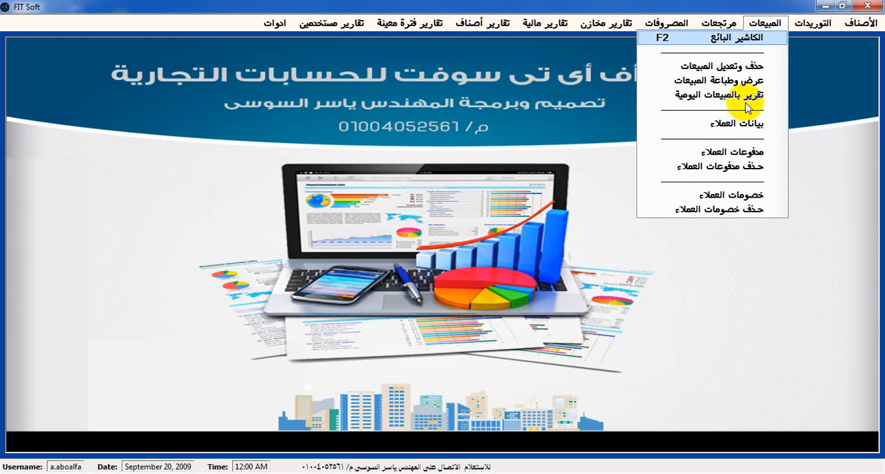
pyautogui.click(745, 168)
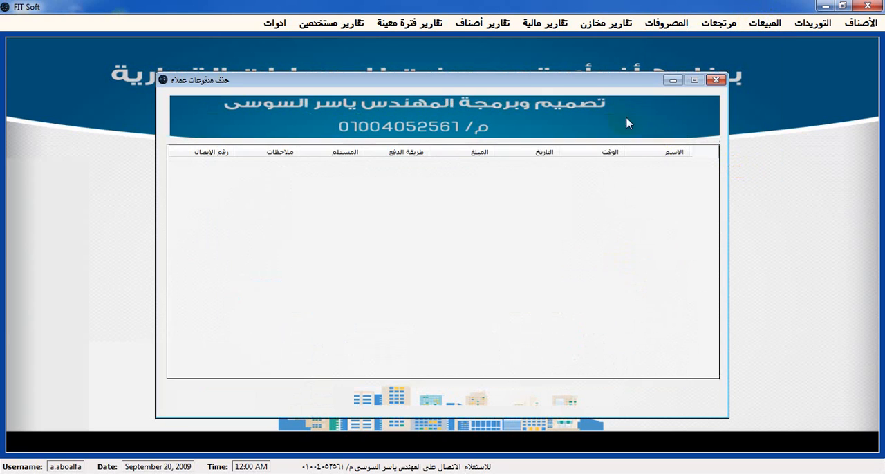
pyautogui.click(617, 118)
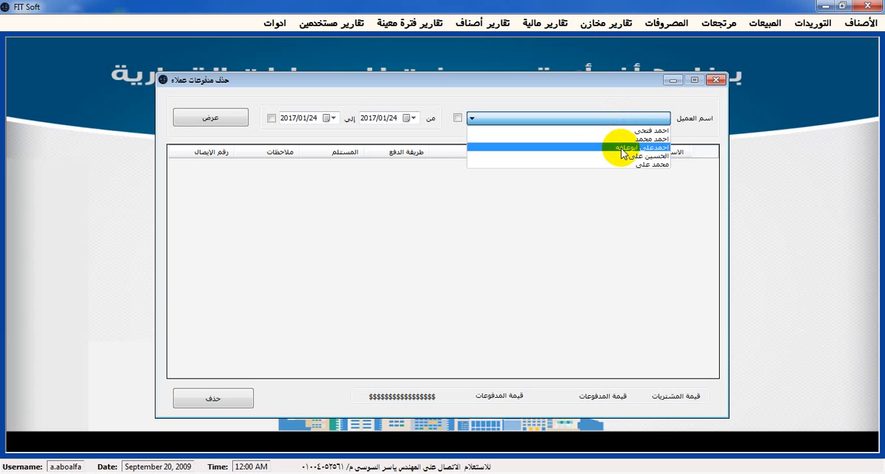
pyautogui.click(630, 131)
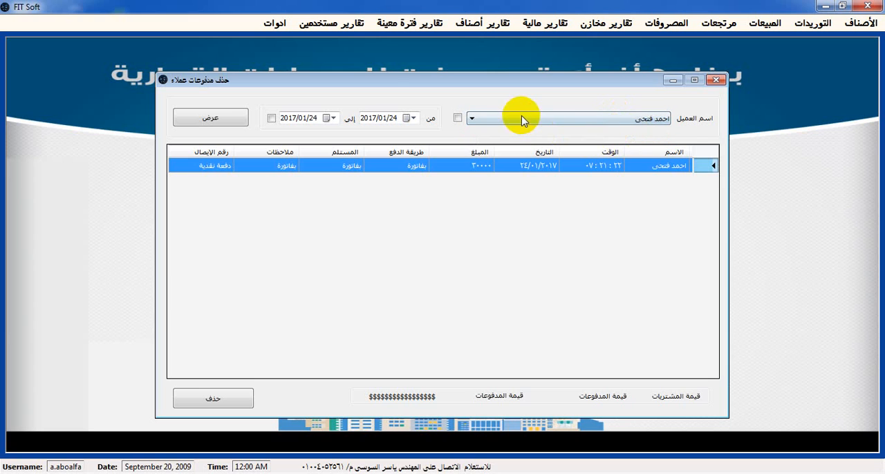
pyautogui.click(457, 118)
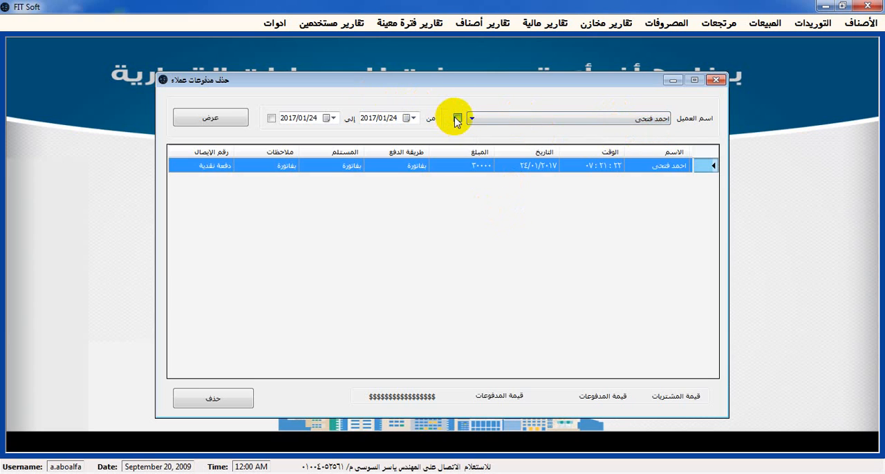
pyautogui.click(271, 118)
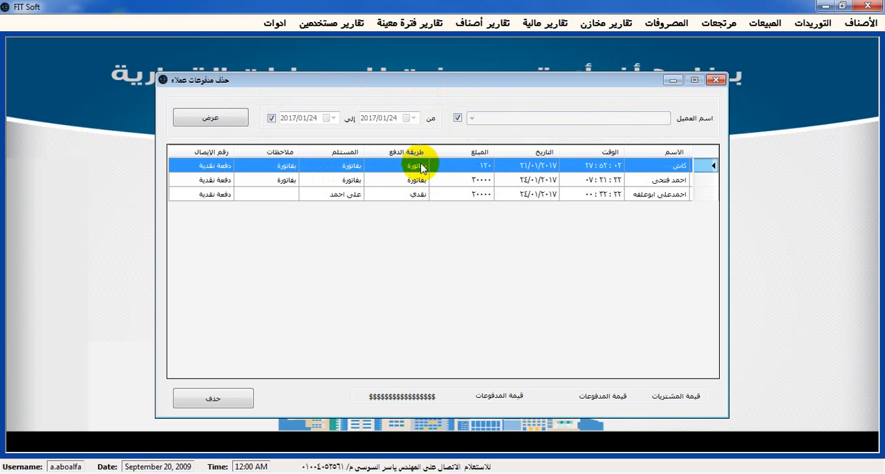
# Redisplay the payment list, go through its rows and select the newly recorded 20000 cash payment
pyautogui.click(439, 178)
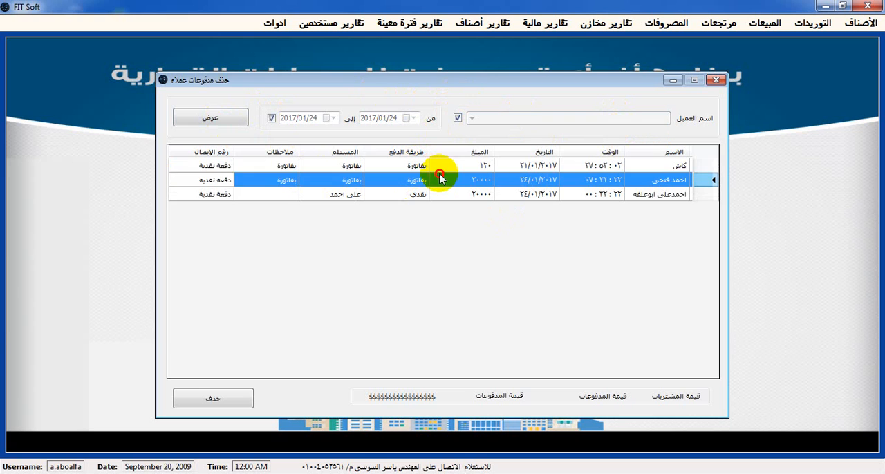
pyautogui.click(465, 200)
pyautogui.click(490, 183)
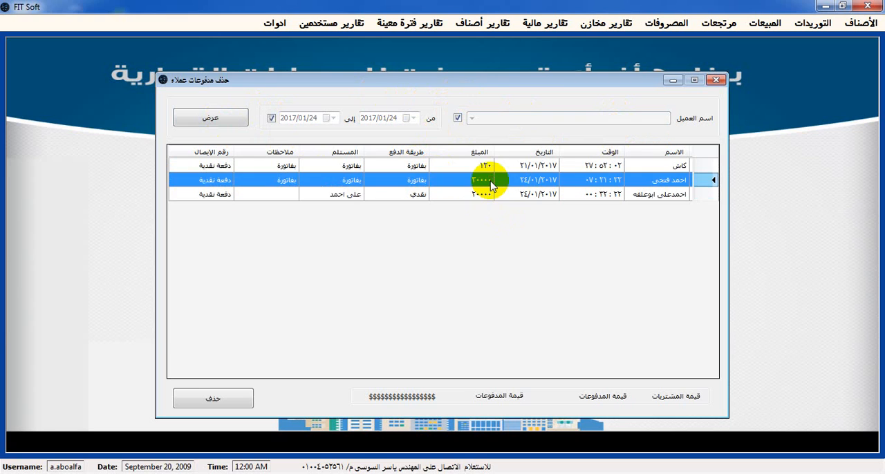
pyautogui.click(233, 123)
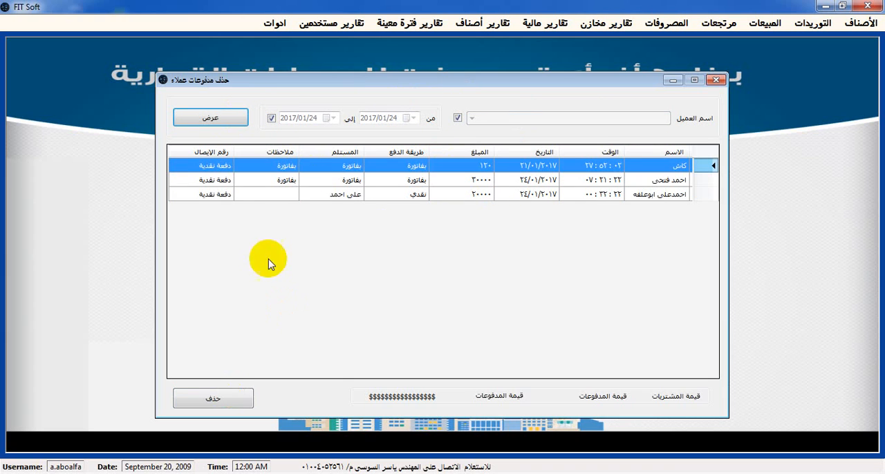
pyautogui.click(432, 183)
pyautogui.click(465, 199)
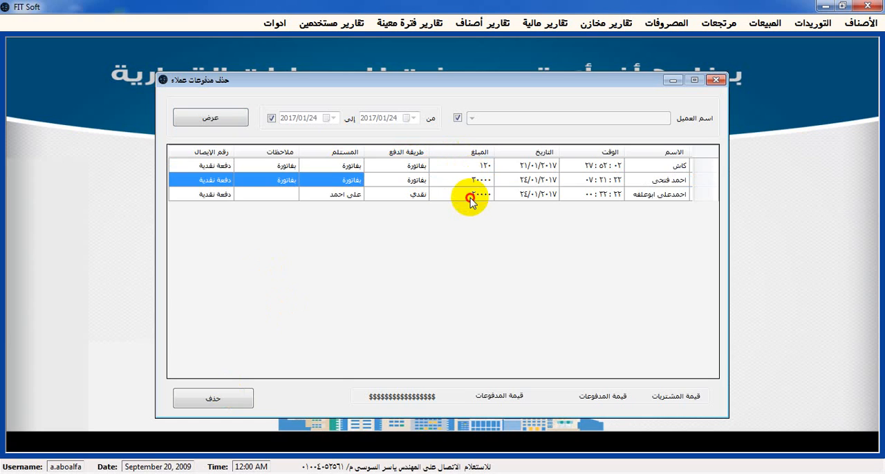
pyautogui.click(417, 178)
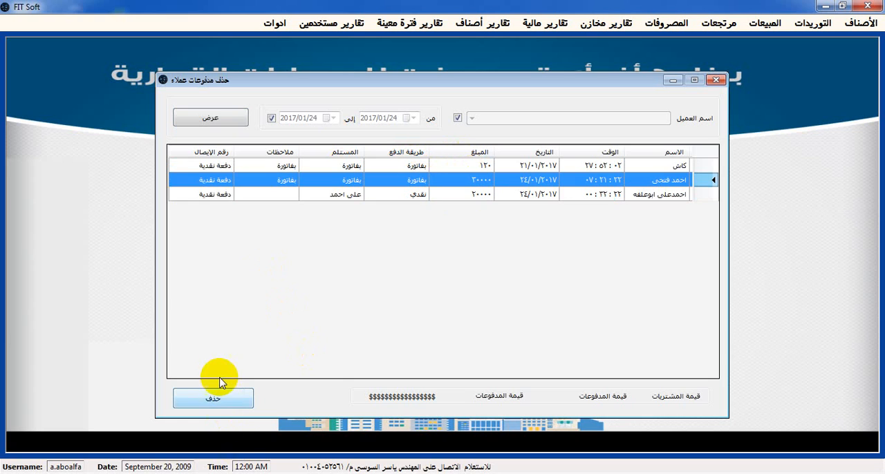
pyautogui.click(406, 195)
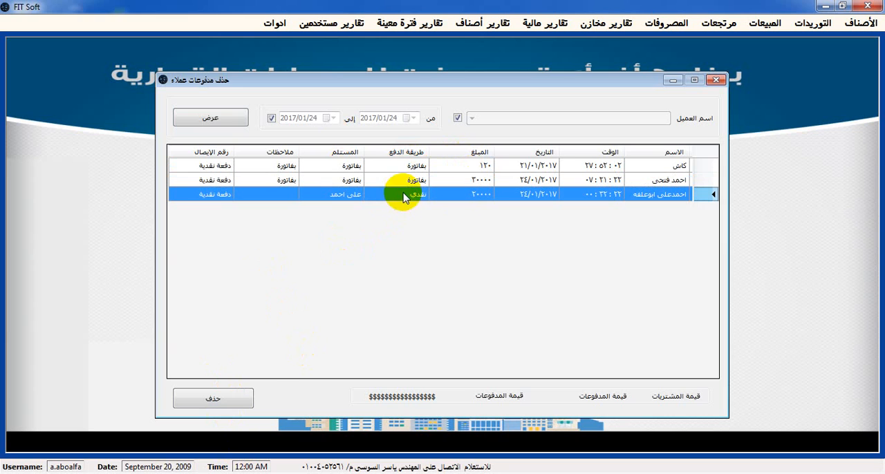
# Delete the selected 20000 cash payment and the 120 payment from the list, confirming each deletion, and close the form
pyautogui.click(240, 401)
pyautogui.click(421, 287)
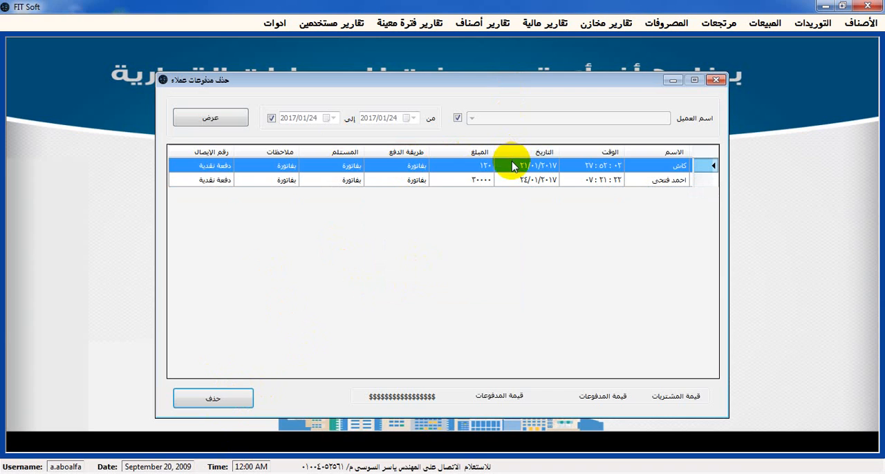
pyautogui.click(220, 399)
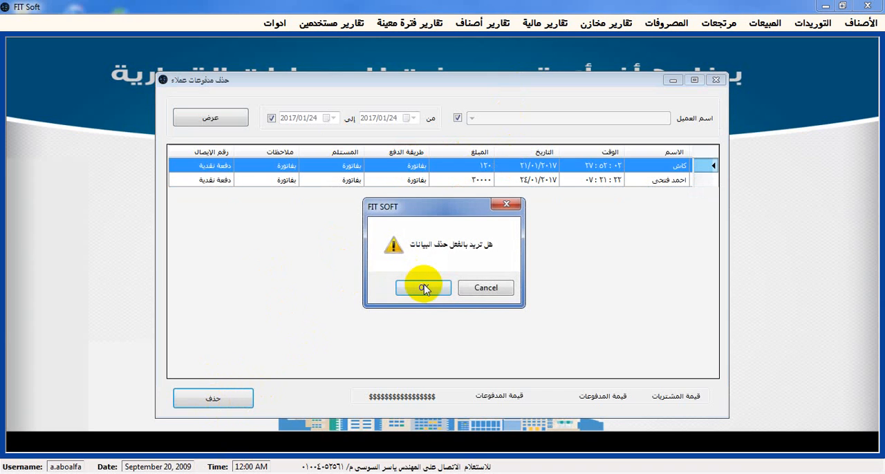
pyautogui.click(427, 289)
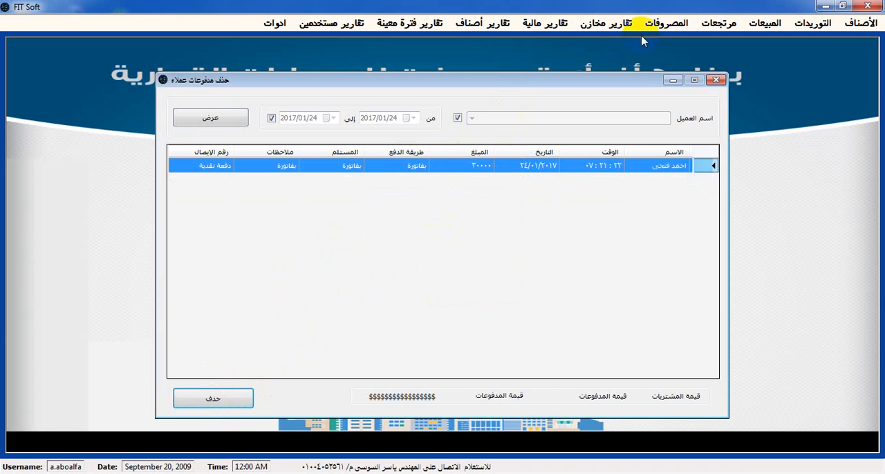
pyautogui.click(715, 80)
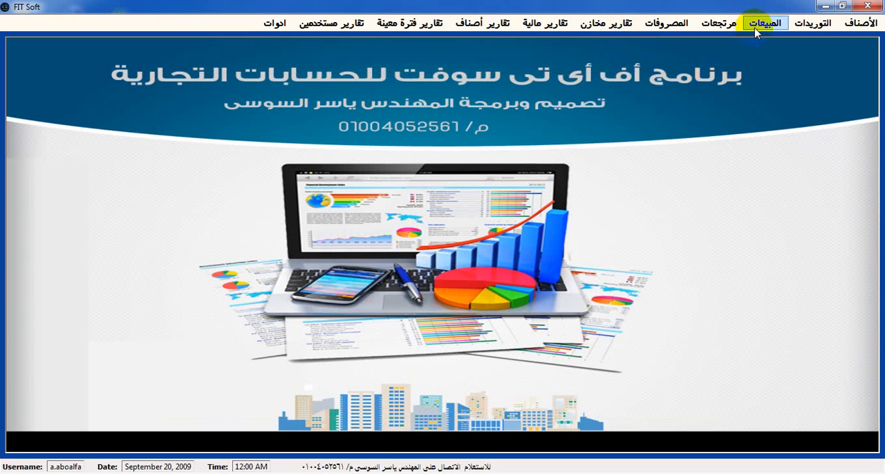
# Open the customer discounts form and choose the first customer in the list
pyautogui.click(756, 31)
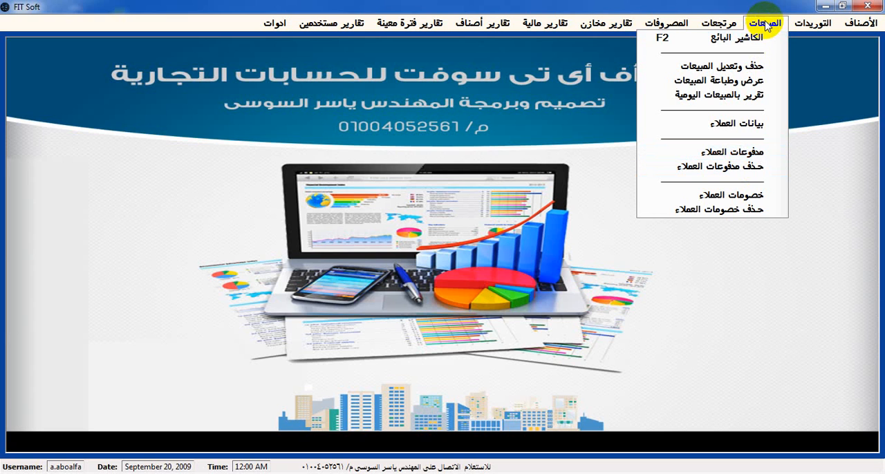
pyautogui.click(723, 195)
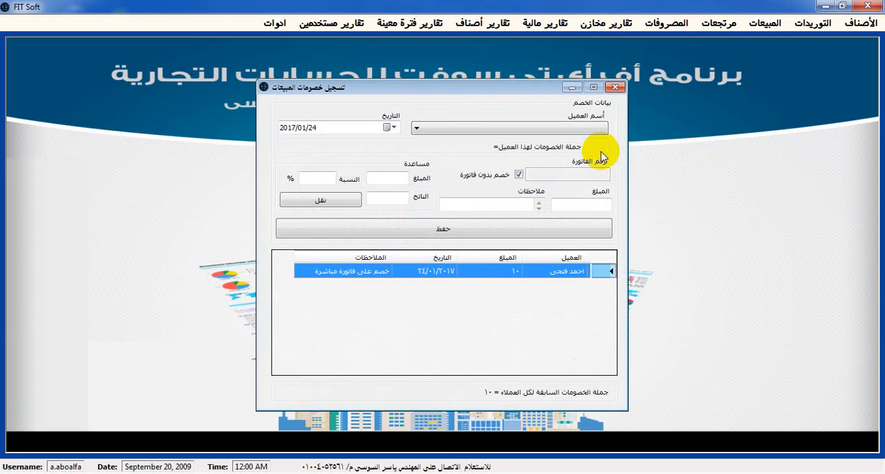
pyautogui.click(566, 130)
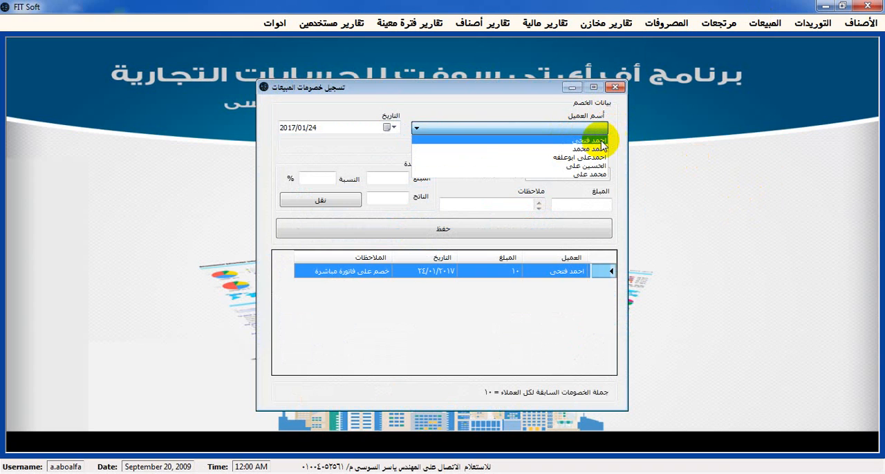
pyautogui.click(597, 142)
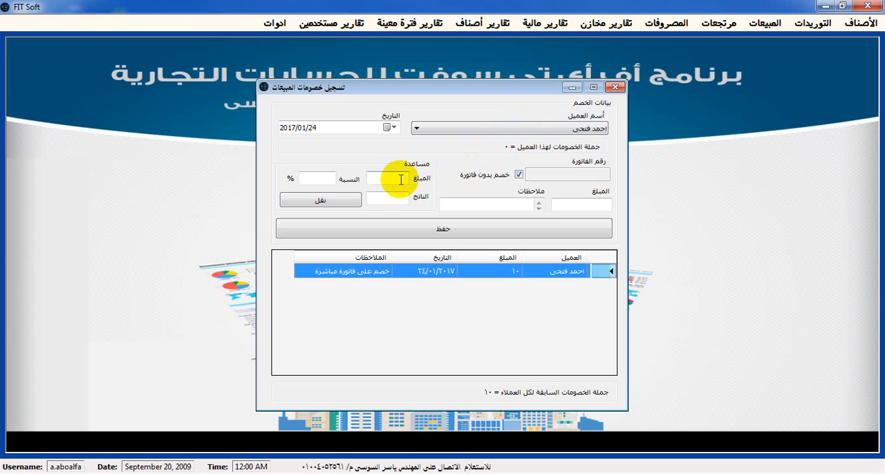
# Calculate a 20% discount on 2000 with the form's helper and transfer the result to the discount amount
pyautogui.click(403, 179)
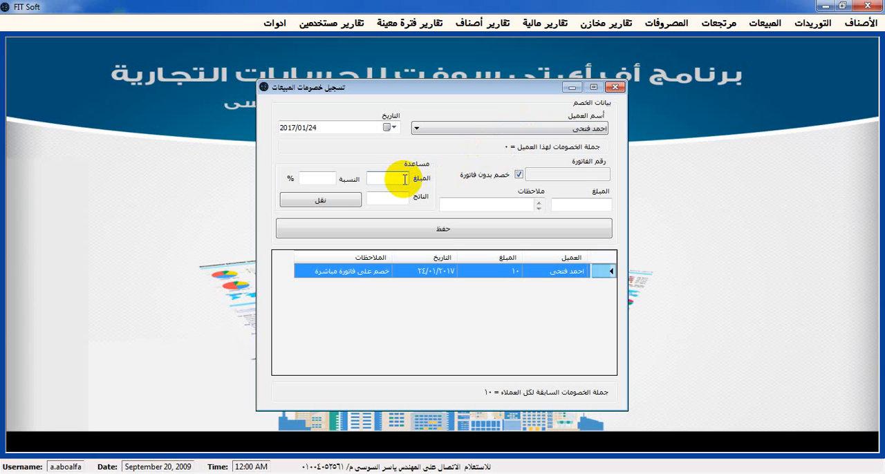
pyautogui.click(318, 178)
pyautogui.write('20')
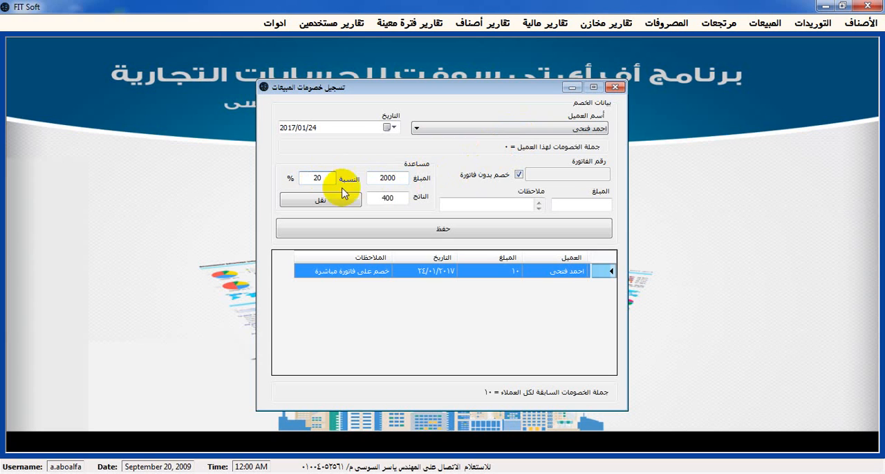
pyautogui.click(339, 201)
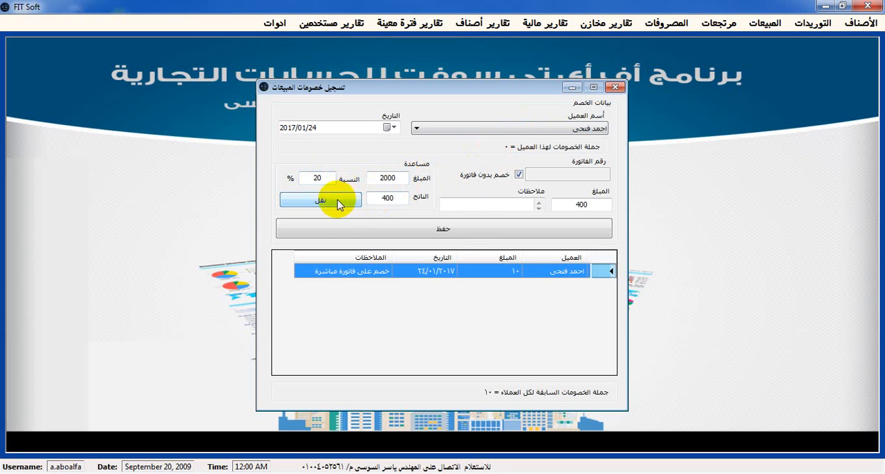
# Save the 400 discount without an invoice, acknowledge the message and close the discounts form
pyautogui.click(470, 230)
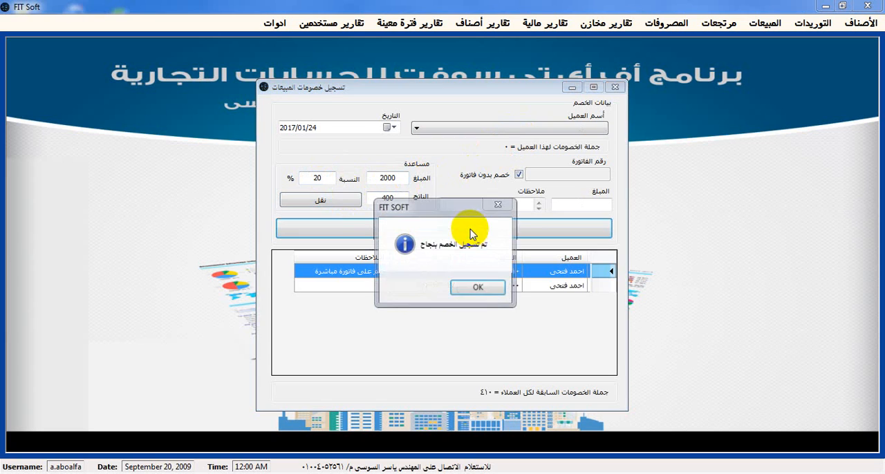
pyautogui.click(483, 287)
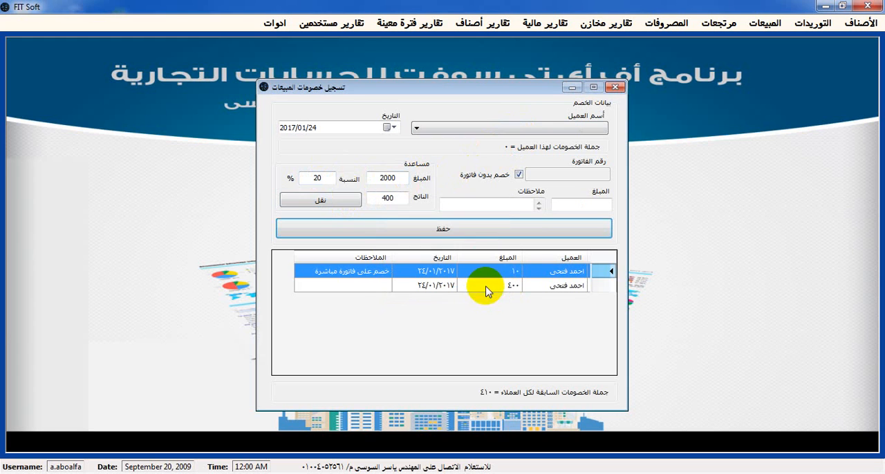
pyautogui.click(616, 88)
# Open the customer discount deletion form and list the discounts of all customers for all dates
pyautogui.click(760, 23)
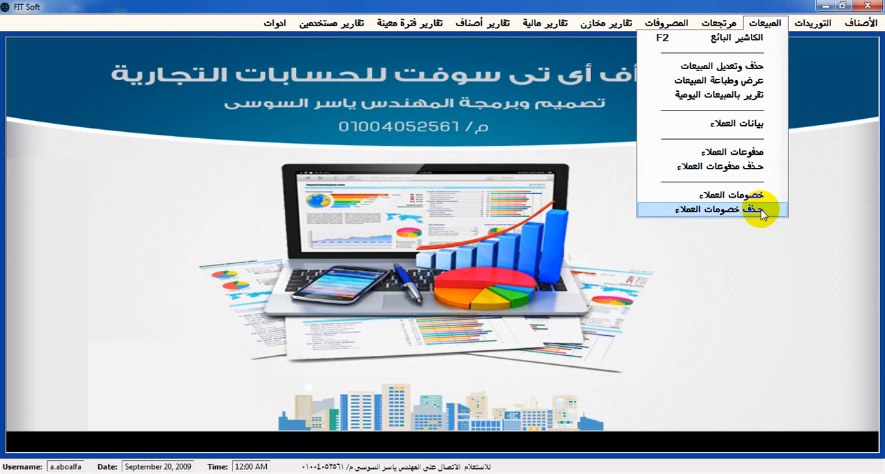
pyautogui.click(761, 210)
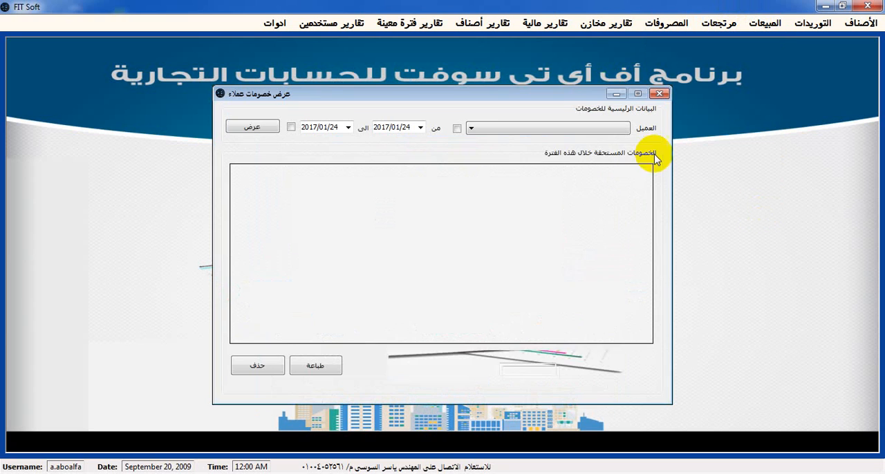
pyautogui.click(471, 130)
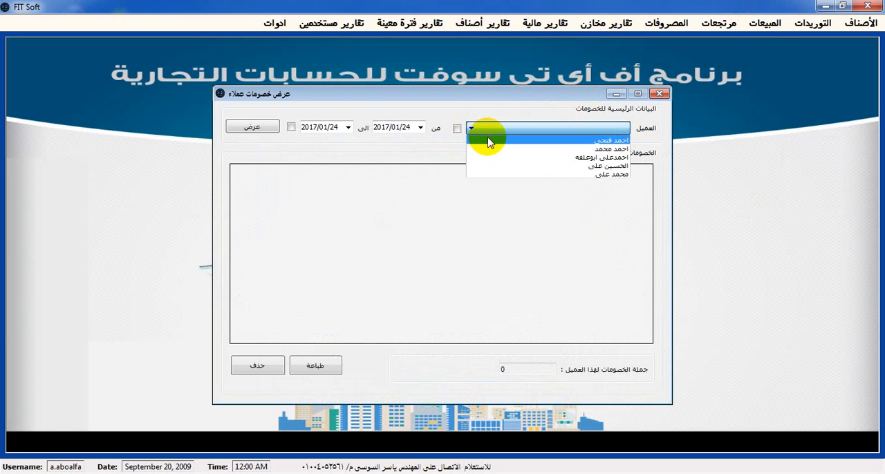
pyautogui.click(486, 140)
pyautogui.click(291, 127)
pyautogui.click(269, 129)
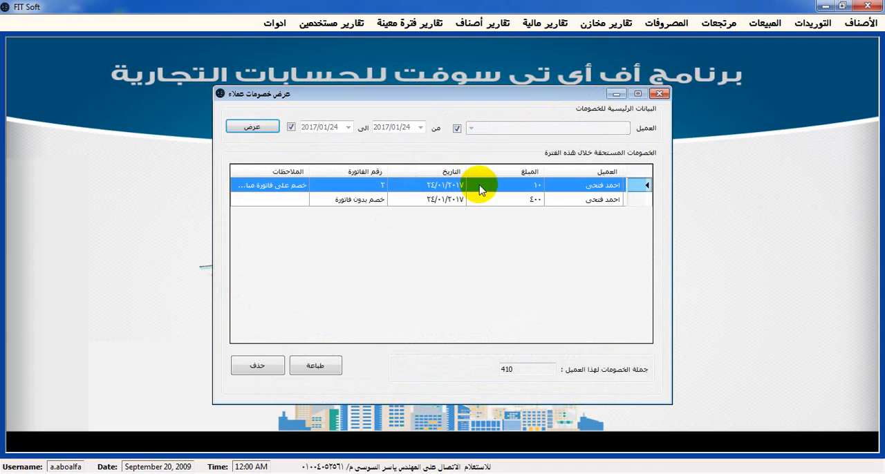
# Select the 400 discount without an invoice in the list and delete it, confirming the deletion
pyautogui.click(489, 200)
pyautogui.click(492, 188)
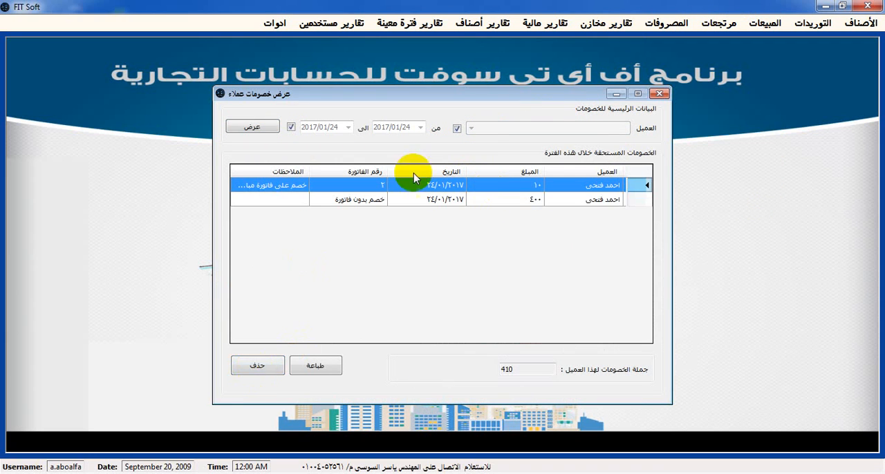
pyautogui.click(415, 200)
pyautogui.click(260, 368)
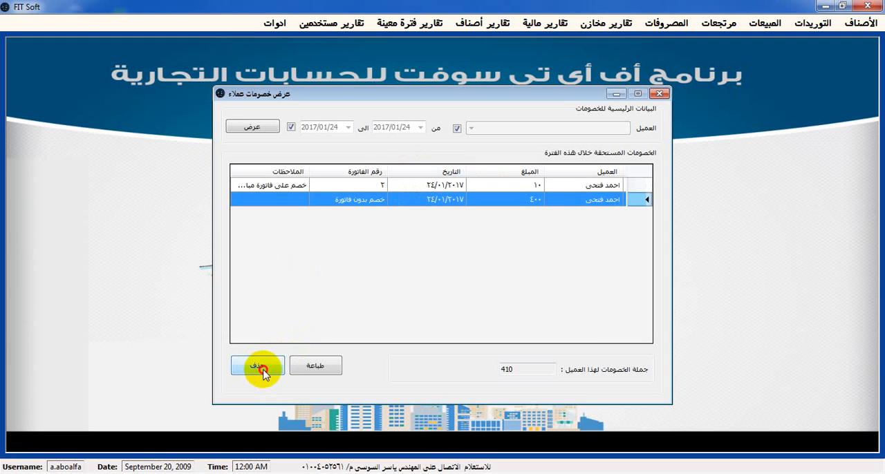
pyautogui.click(421, 289)
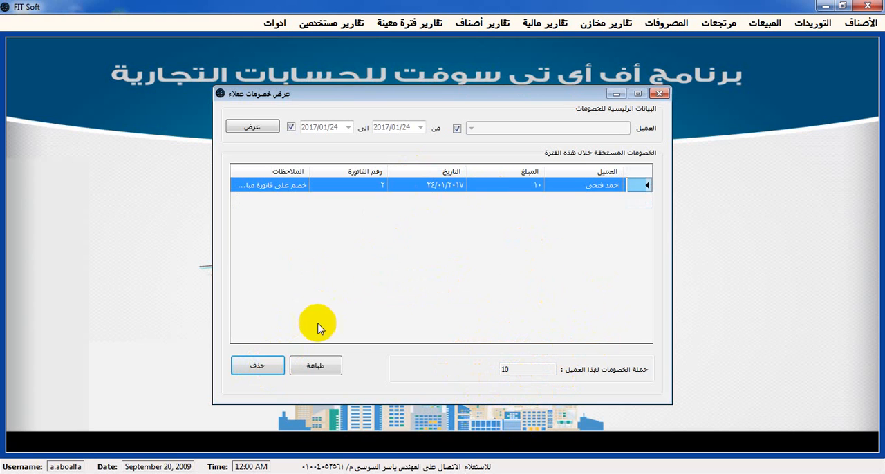
# Preview the printable customer discounts report, then close the report and the discount deletion form
pyautogui.click(320, 367)
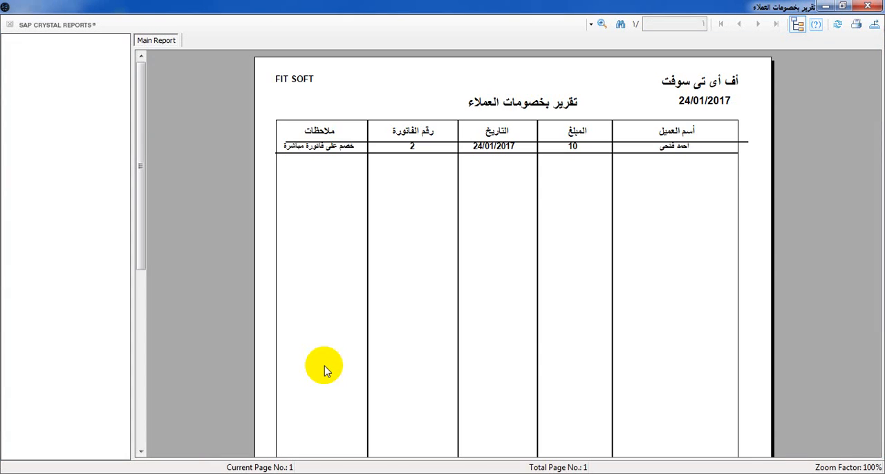
pyautogui.moveTo(141, 123); pyautogui.dragTo(139, 173)
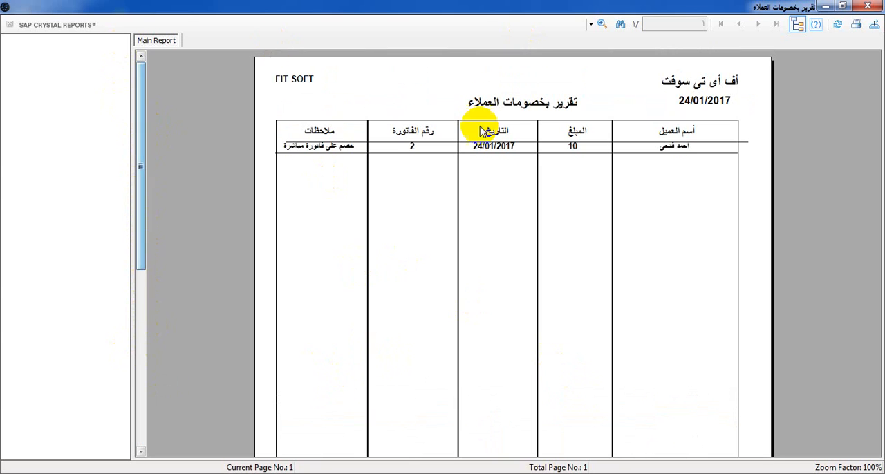
pyautogui.click(868, 6)
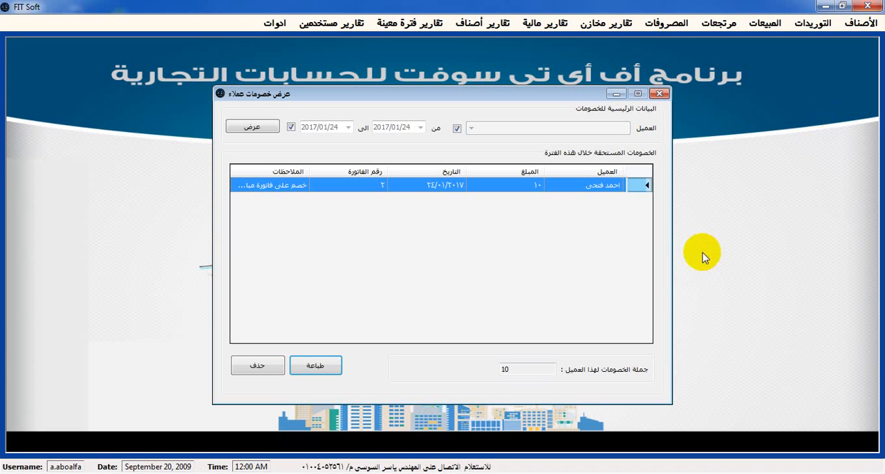
pyautogui.click(659, 94)
pyautogui.click(763, 23)
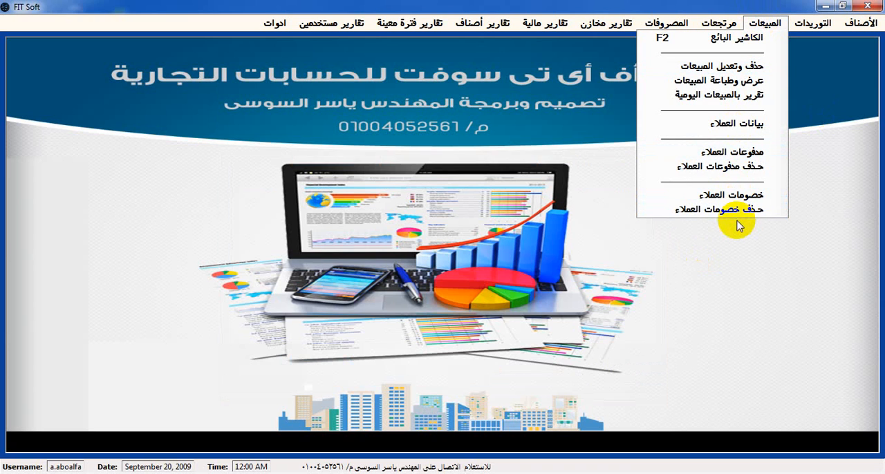
pyautogui.click(861, 23)
pyautogui.moveTo(823, 28)
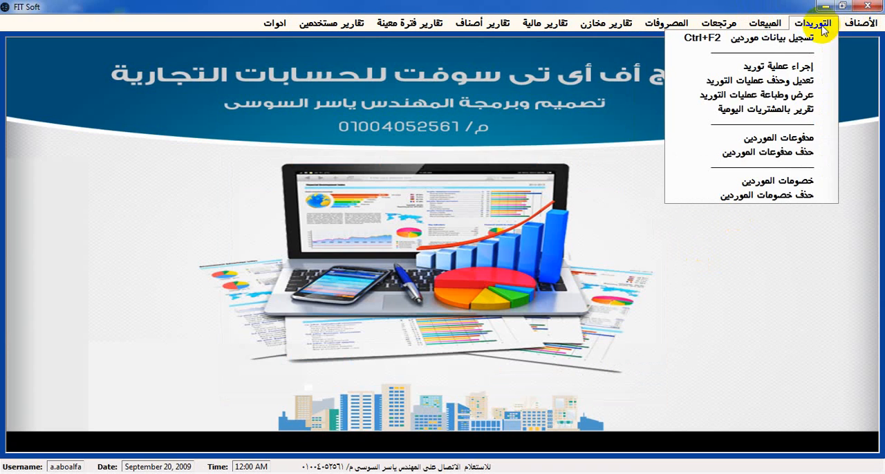
pyautogui.moveTo(778, 26)
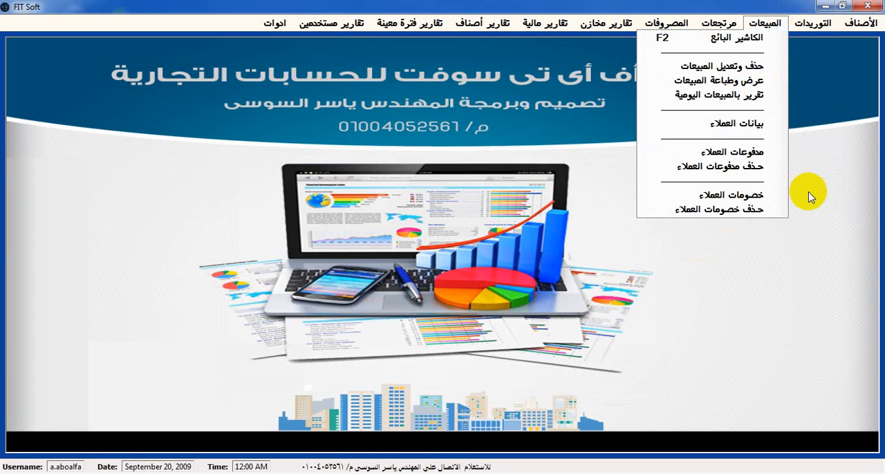
pyautogui.click(818, 208)
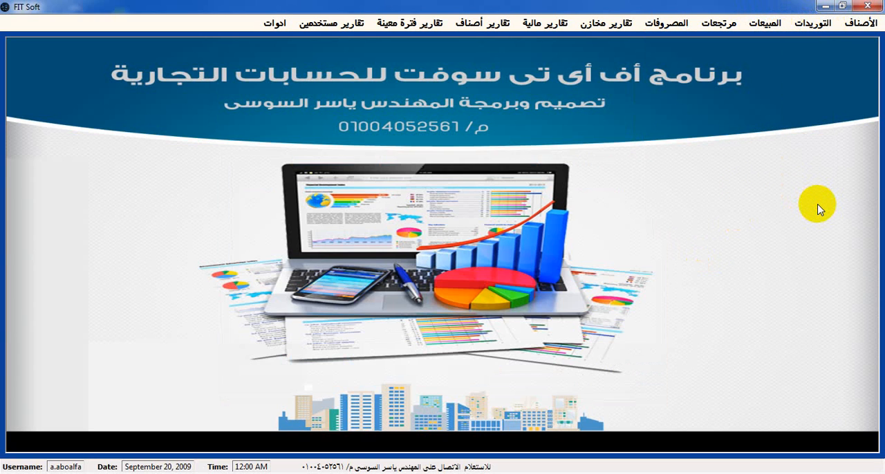